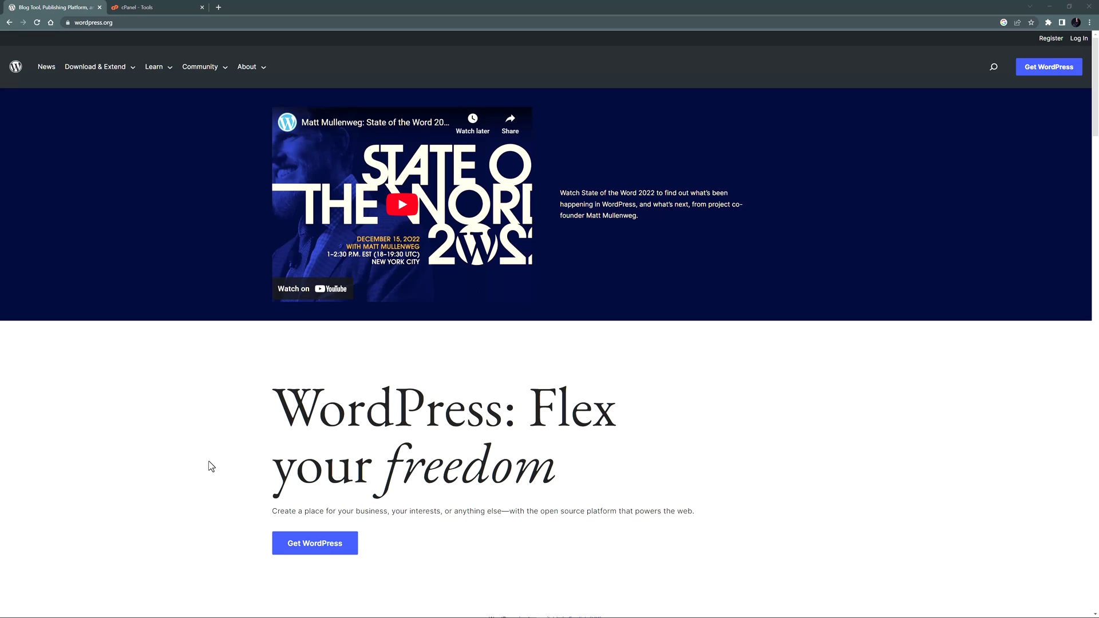
Step: Download the WordPress 6.1.1 package, wordpress-6.1.1.zip, from WordPress.org and dismiss the thank-you popup
{"action": "left_click", "coordinate": [291, 547]}
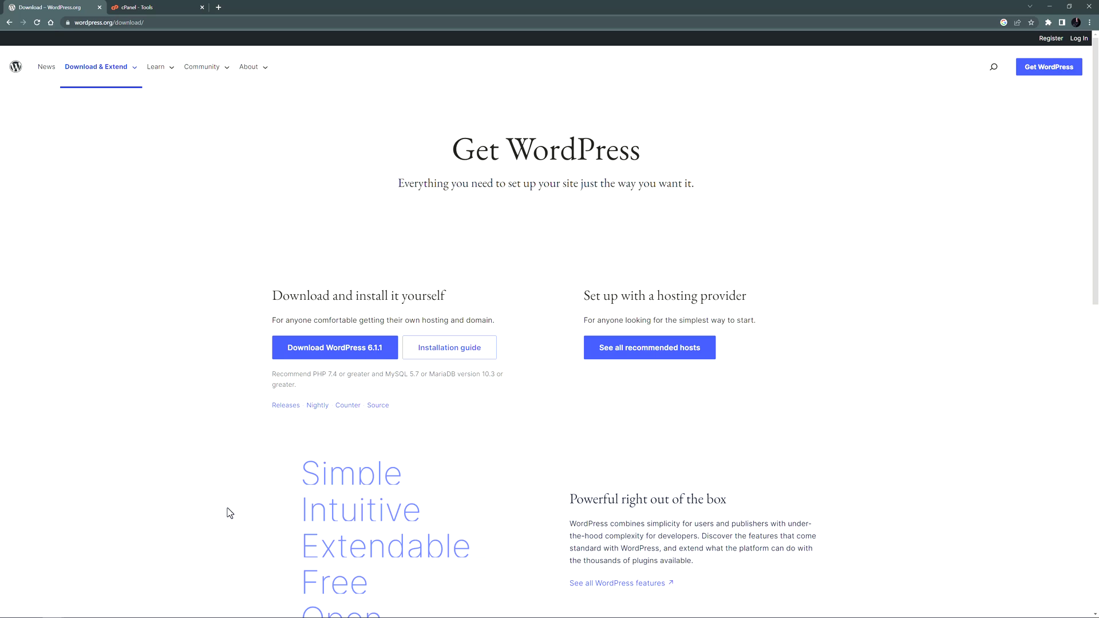
{"action": "left_click", "coordinate": [336, 352]}
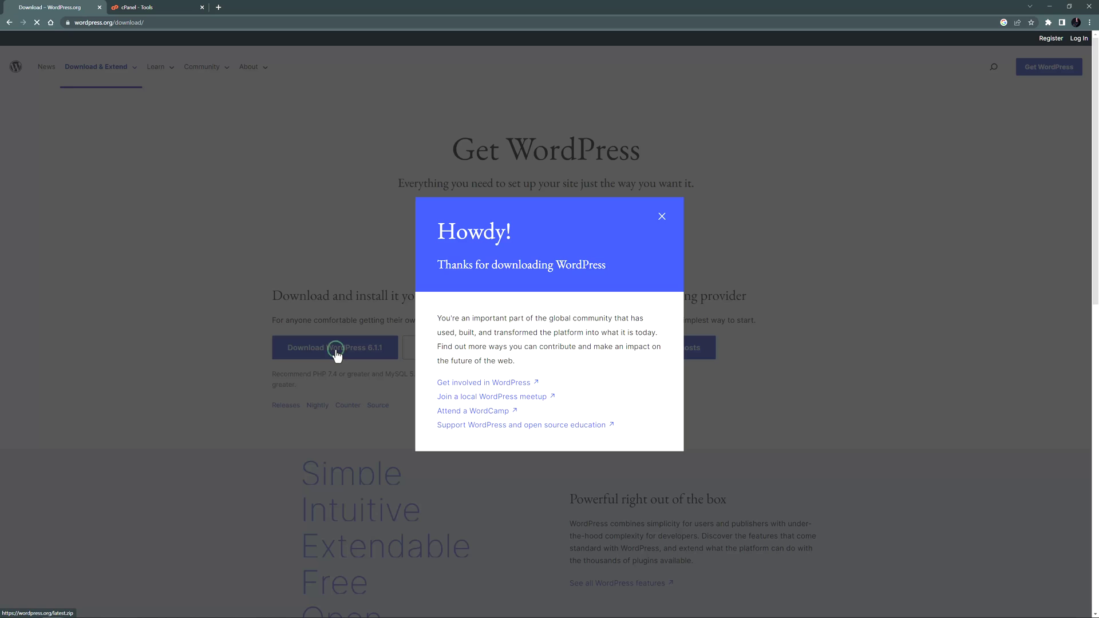
{"action": "left_click", "coordinate": [661, 216]}
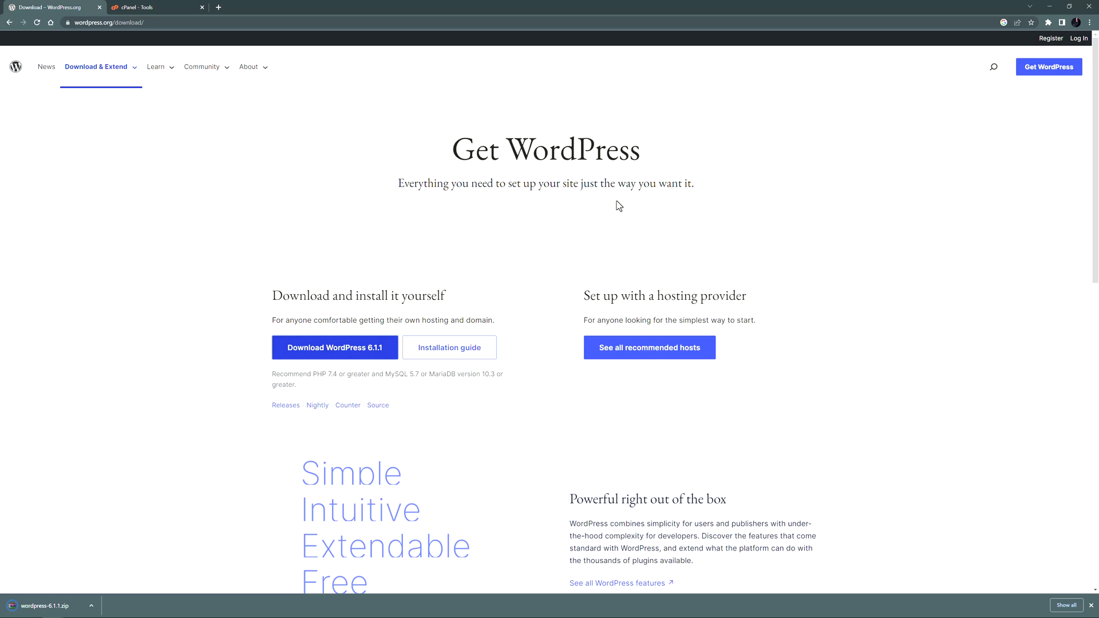
Step: Switch to the cPanel Tools tab and scroll down to the Databases section
{"action": "left_click", "coordinate": [120, 7]}
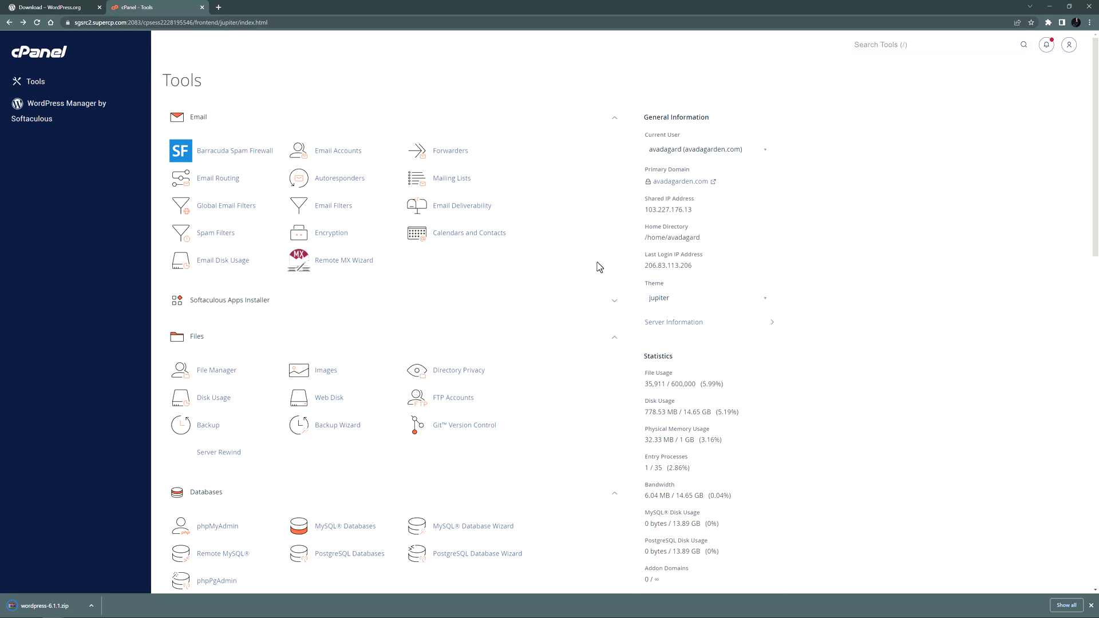
{"action": "scroll", "coordinate": [592, 263], "scroll_direction": "down", "scroll_amount": 5}
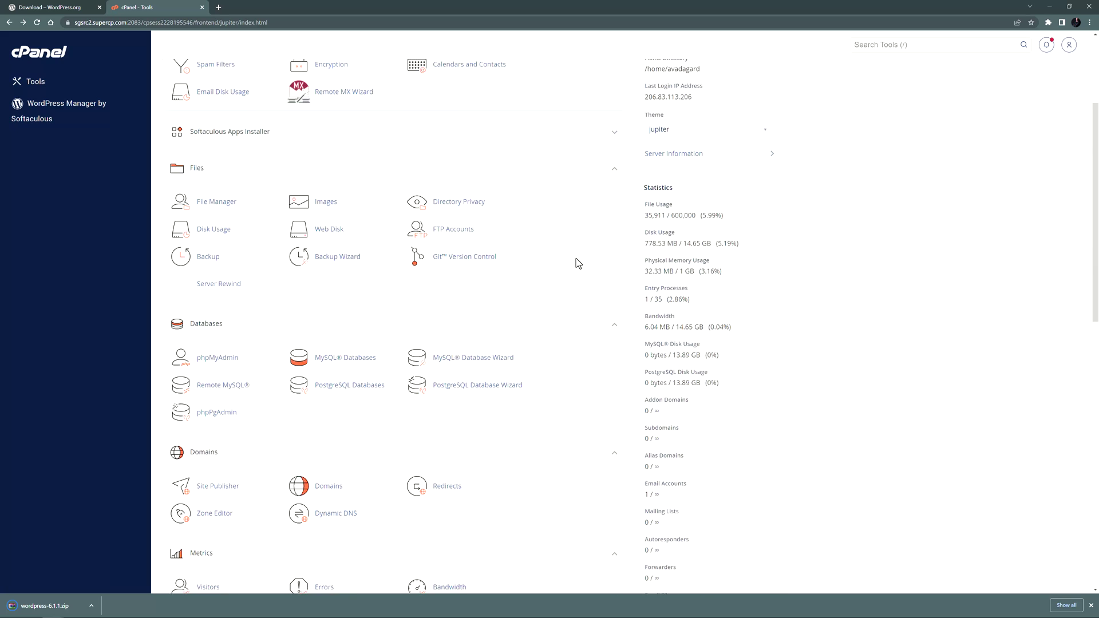
Step: Create a new MySQL database named wp2022 in MySQL Databases
{"action": "left_click", "coordinate": [330, 225]}
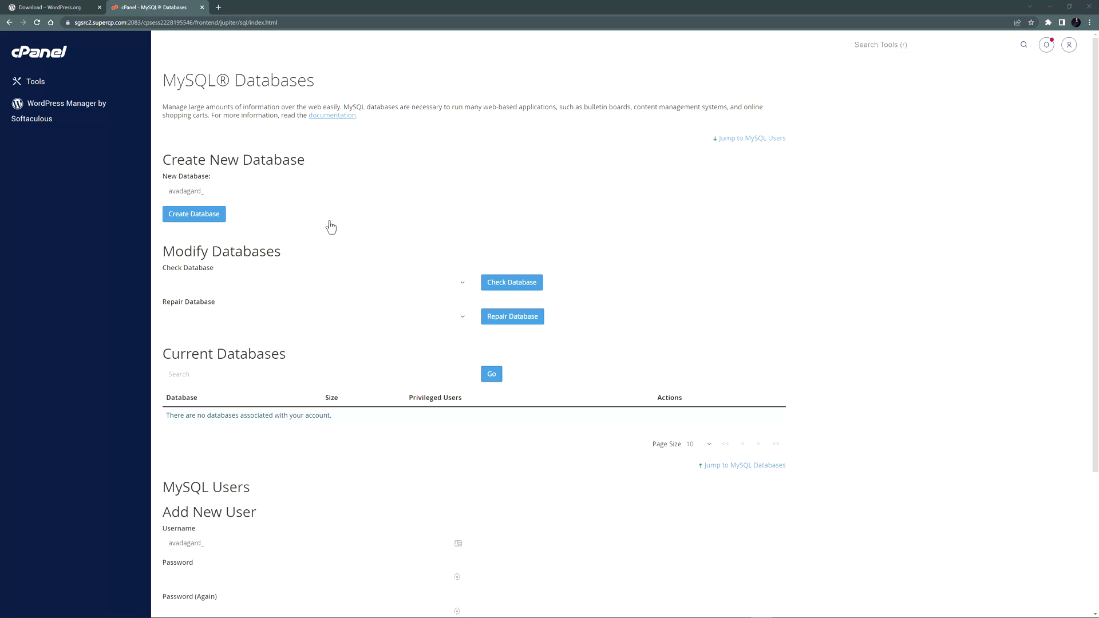
{"action": "left_click", "coordinate": [281, 193]}
{"action": "type", "text": "wp2022"}
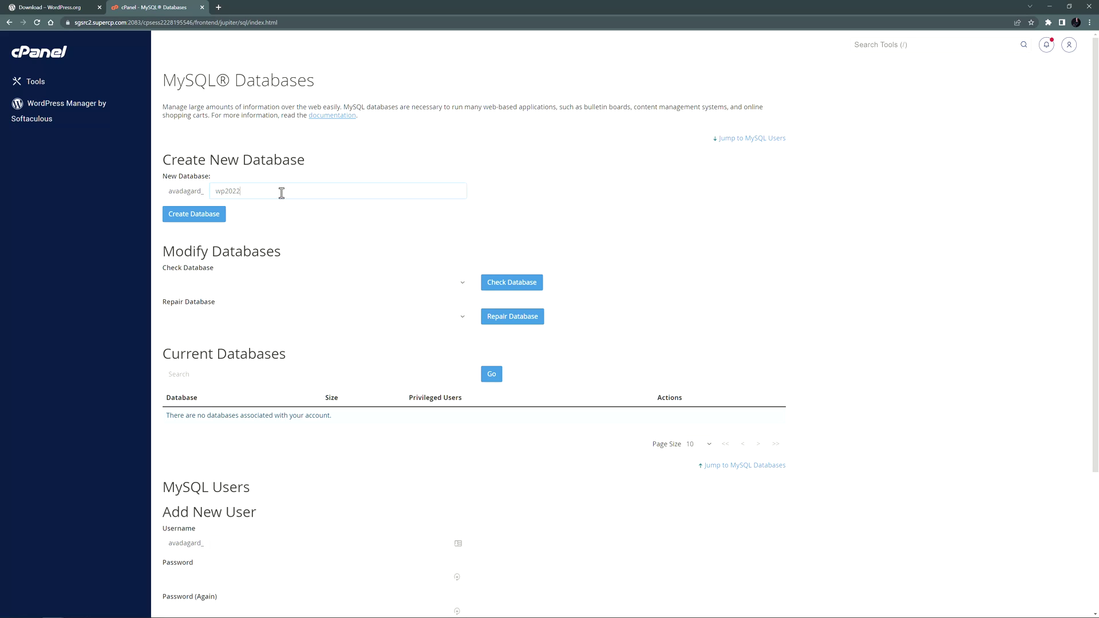
{"action": "left_click", "coordinate": [201, 215]}
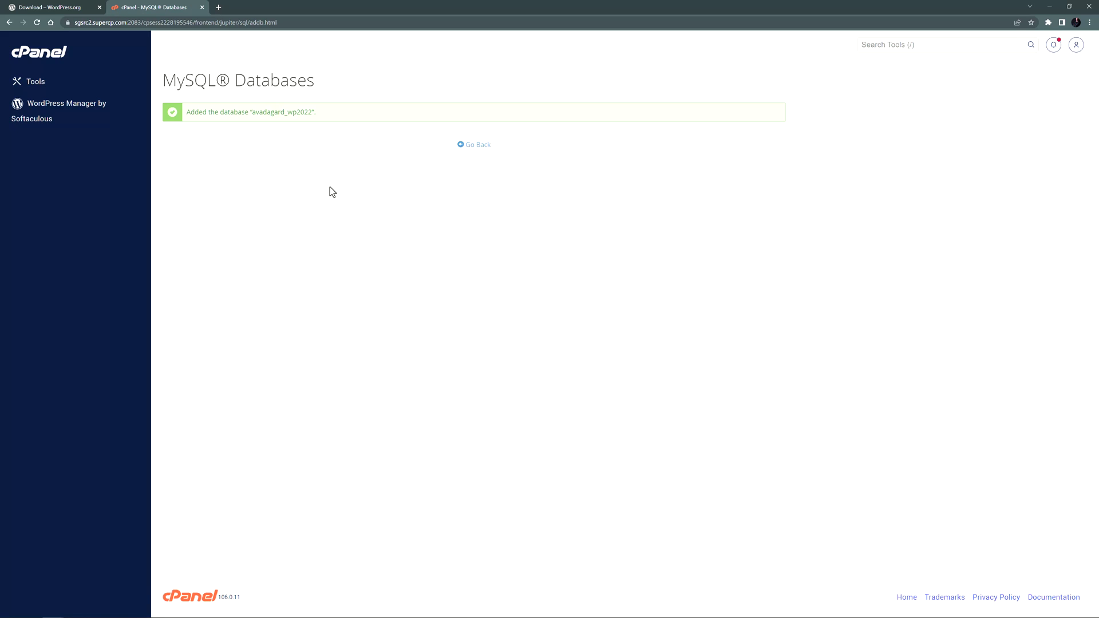
Step: Create a new MySQL user with a username and a generated strong password
{"action": "left_click", "coordinate": [475, 145]}
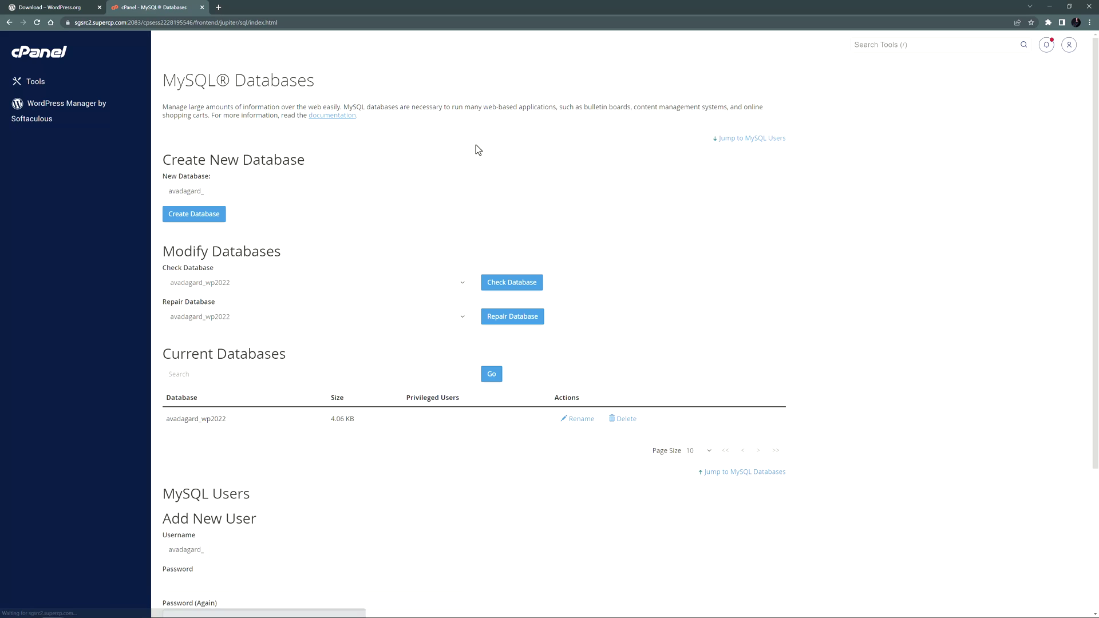
{"action": "scroll", "coordinate": [355, 304], "scroll_direction": "down", "scroll_amount": 4}
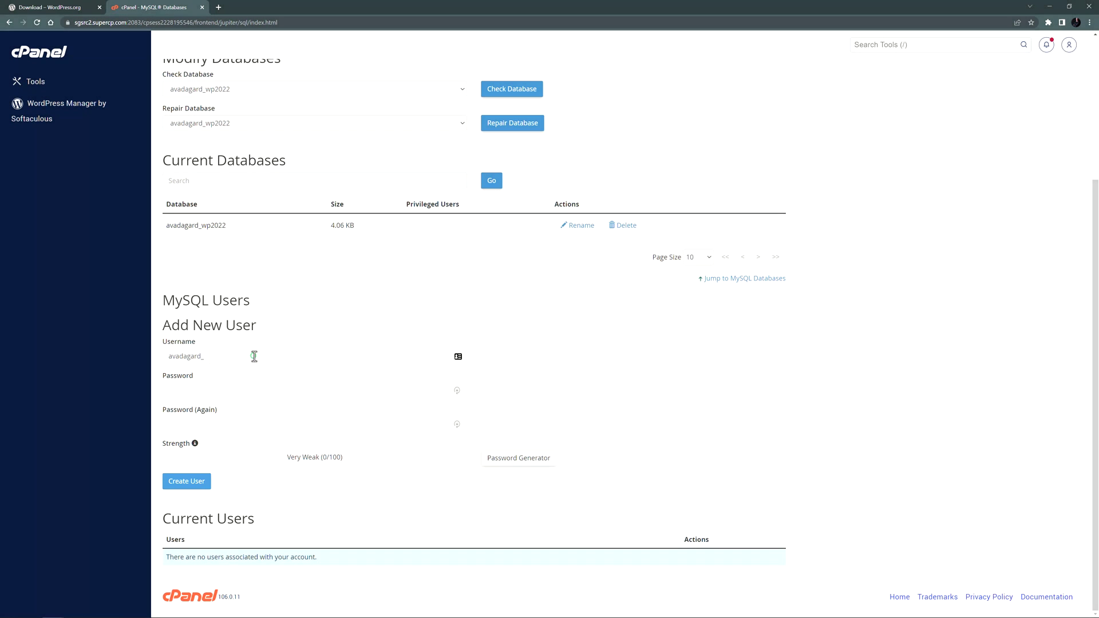
{"action": "left_click", "coordinate": [254, 352]}
{"action": "type", "text": "djaeffster"}
{"action": "left_click", "coordinate": [249, 387]}
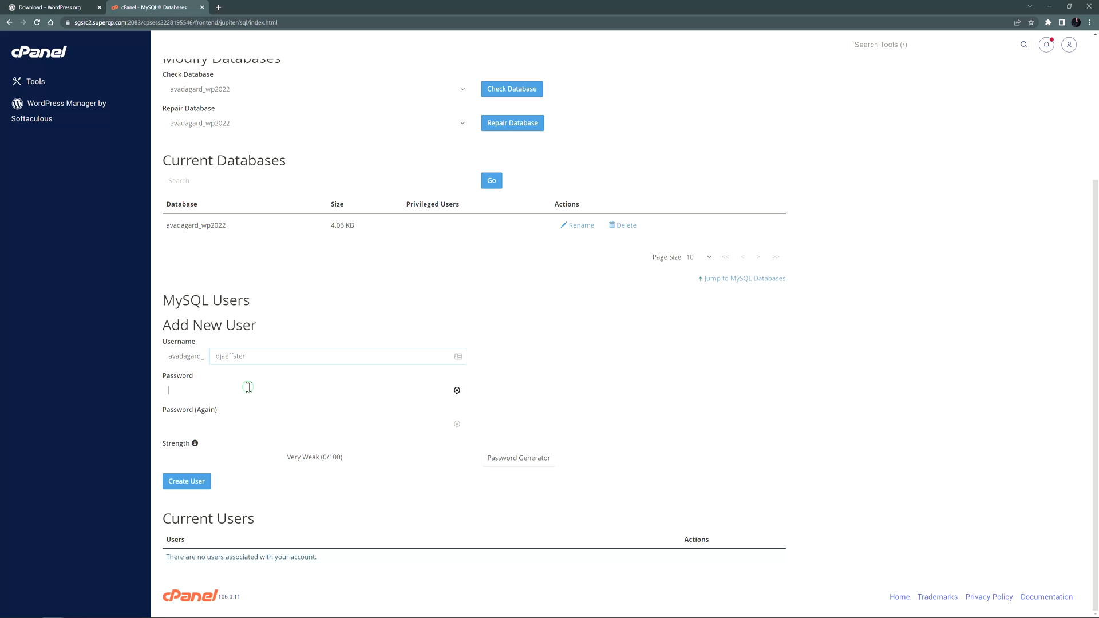
{"action": "left_click", "coordinate": [457, 391]}
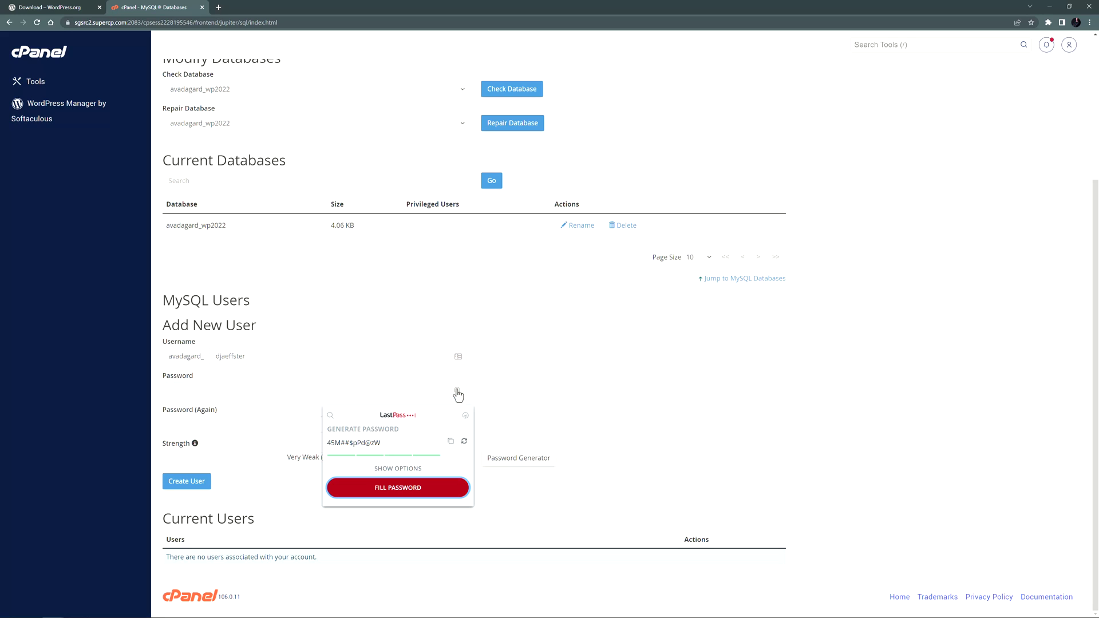
{"action": "left_click_drag", "start_coordinate": [381, 443], "coordinate": [319, 438]}
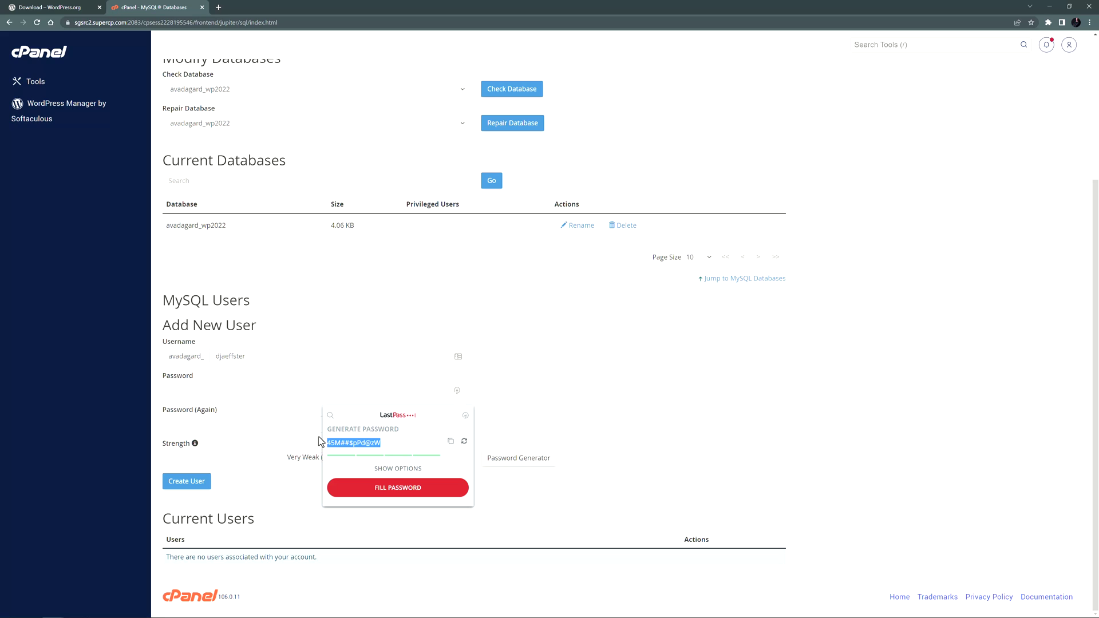
{"action": "left_click", "coordinate": [397, 487]}
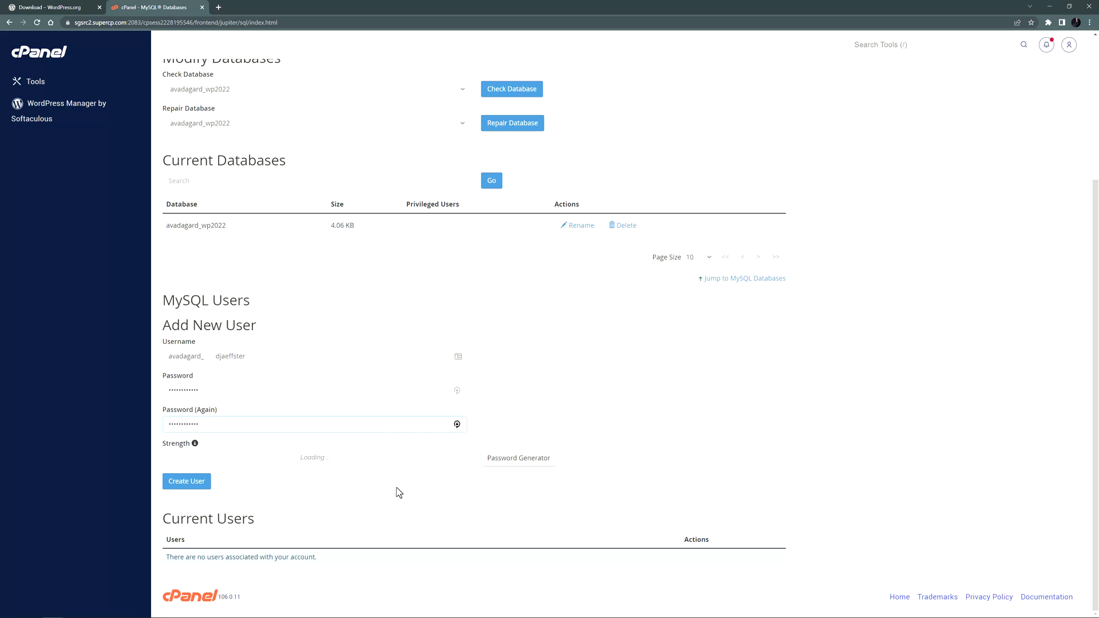
{"action": "left_click", "coordinate": [188, 483]}
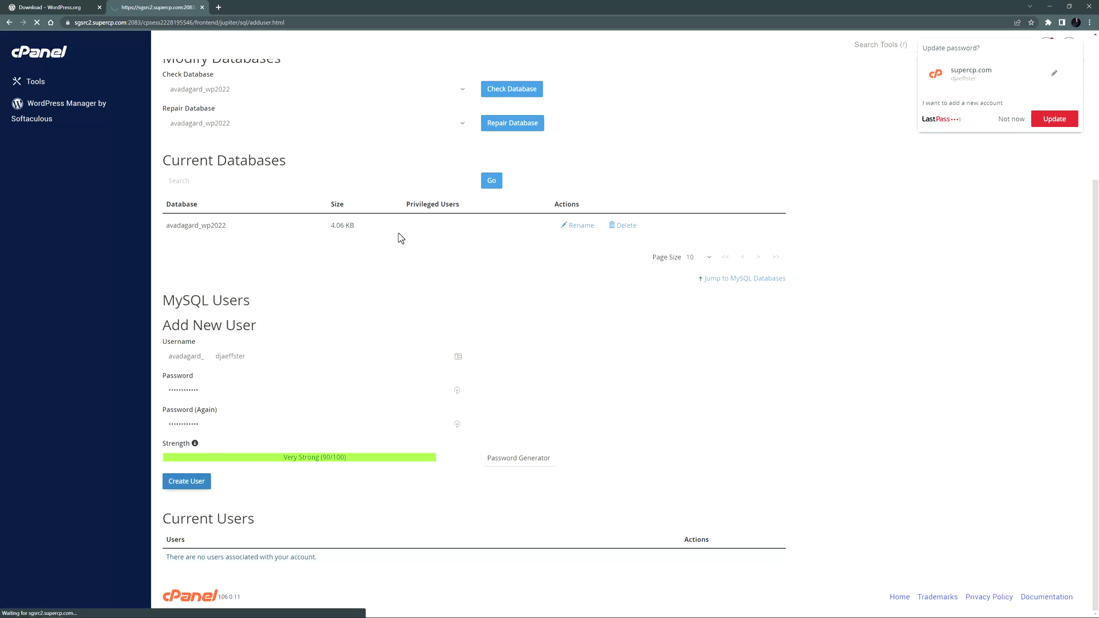
{"action": "left_click", "coordinate": [1055, 118]}
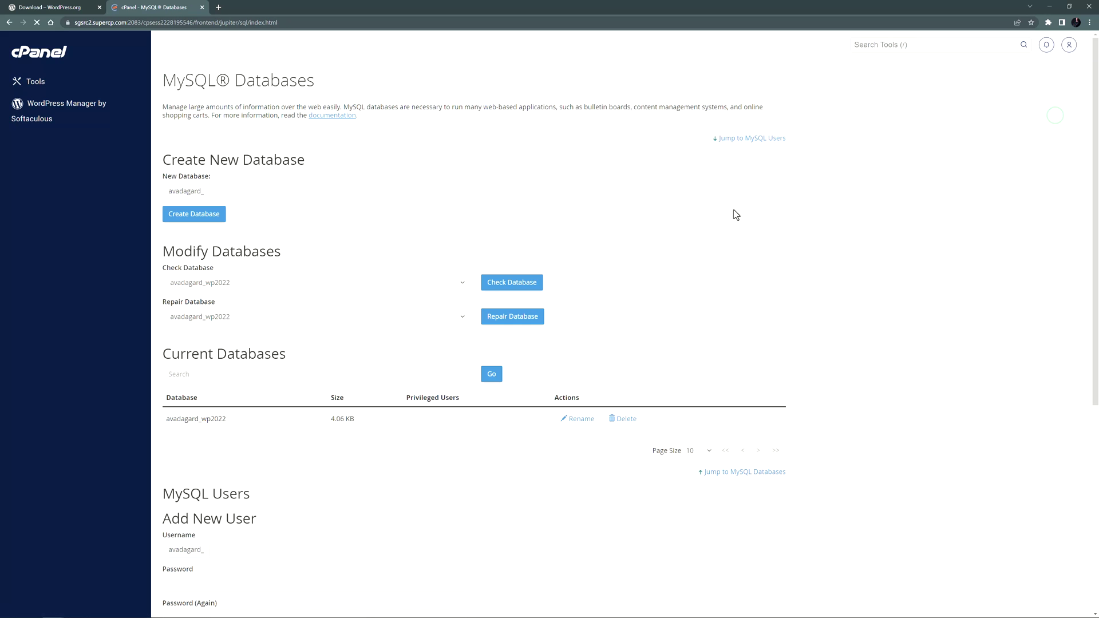
Step: Add the new user to the wp2022 database with ALL PRIVILEGES
{"action": "scroll", "coordinate": [577, 261], "scroll_direction": "down", "scroll_amount": 6}
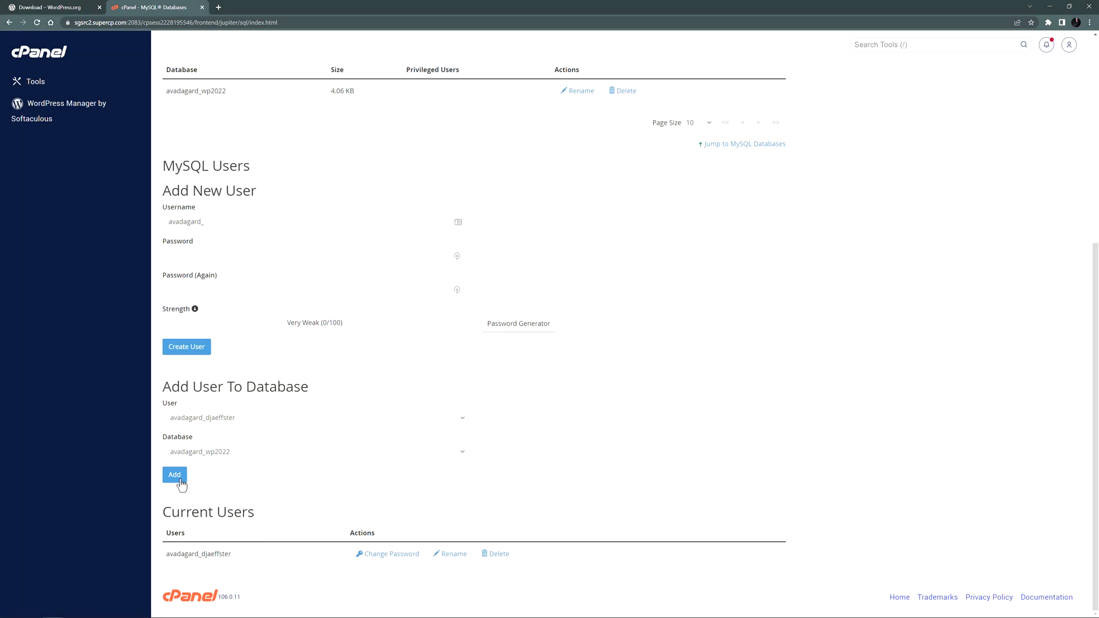
{"action": "left_click", "coordinate": [179, 474]}
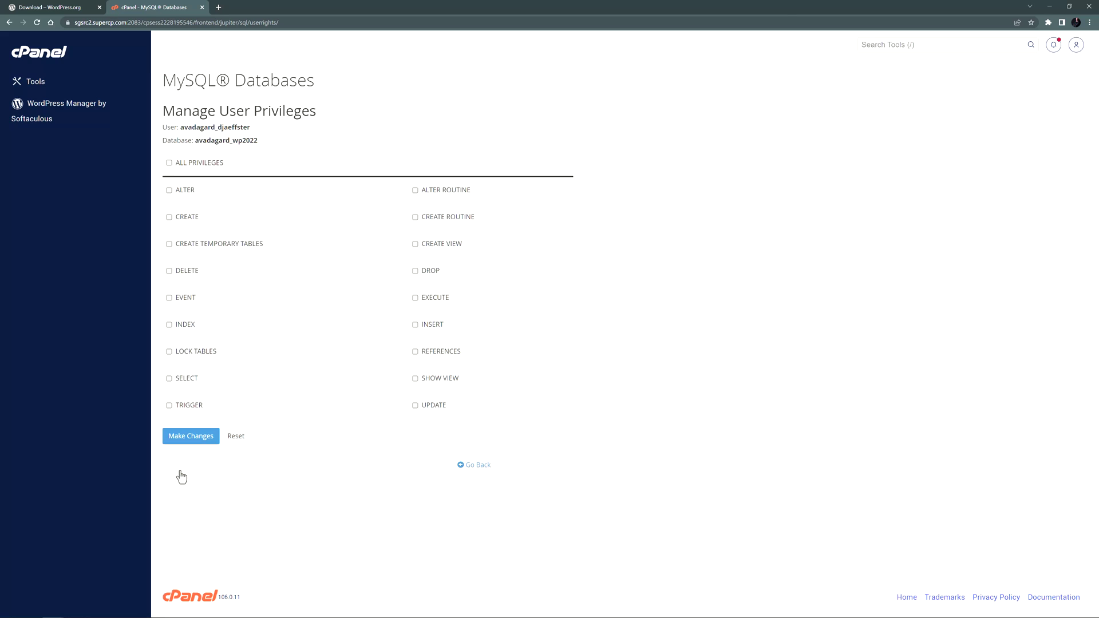
{"action": "left_click", "coordinate": [169, 163]}
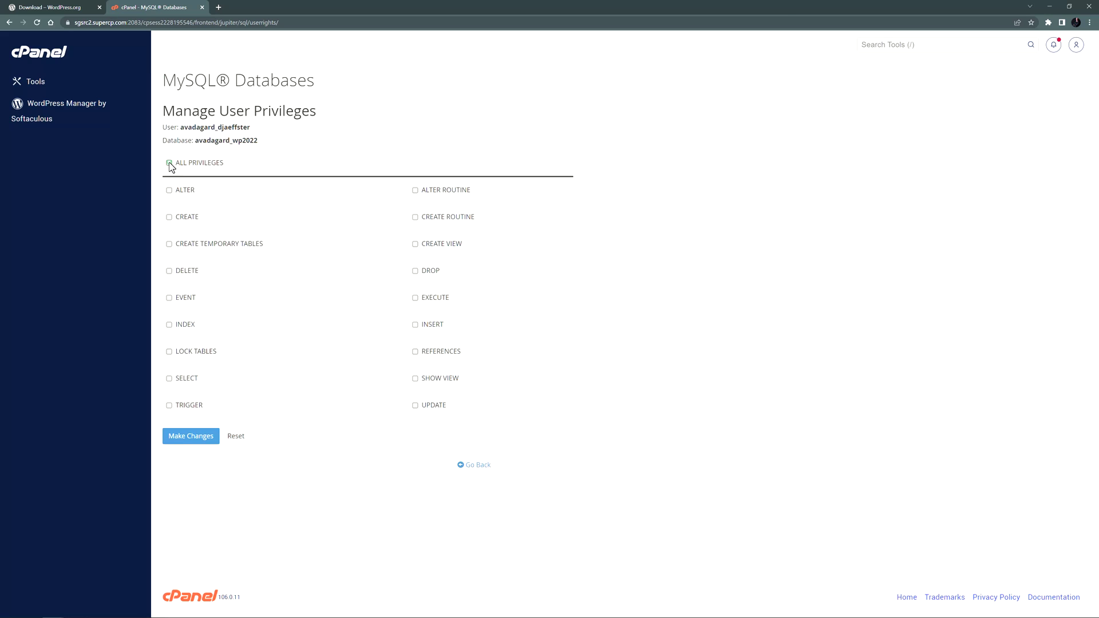
{"action": "left_click", "coordinate": [188, 438]}
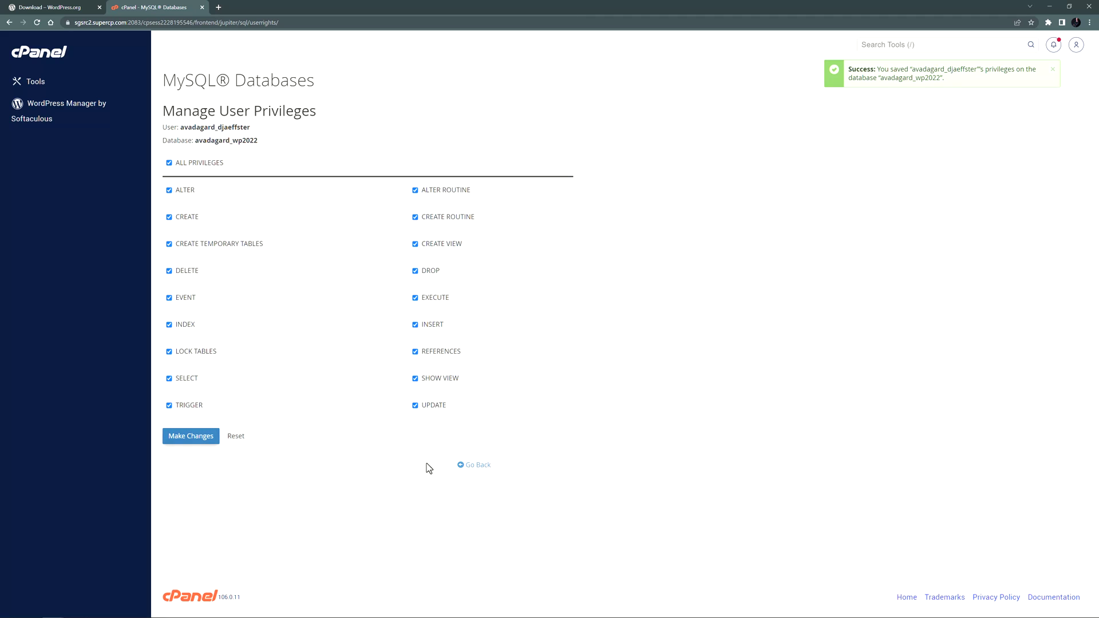
Step: Return to the MySQL Databases overview page
{"action": "left_click", "coordinate": [486, 466]}
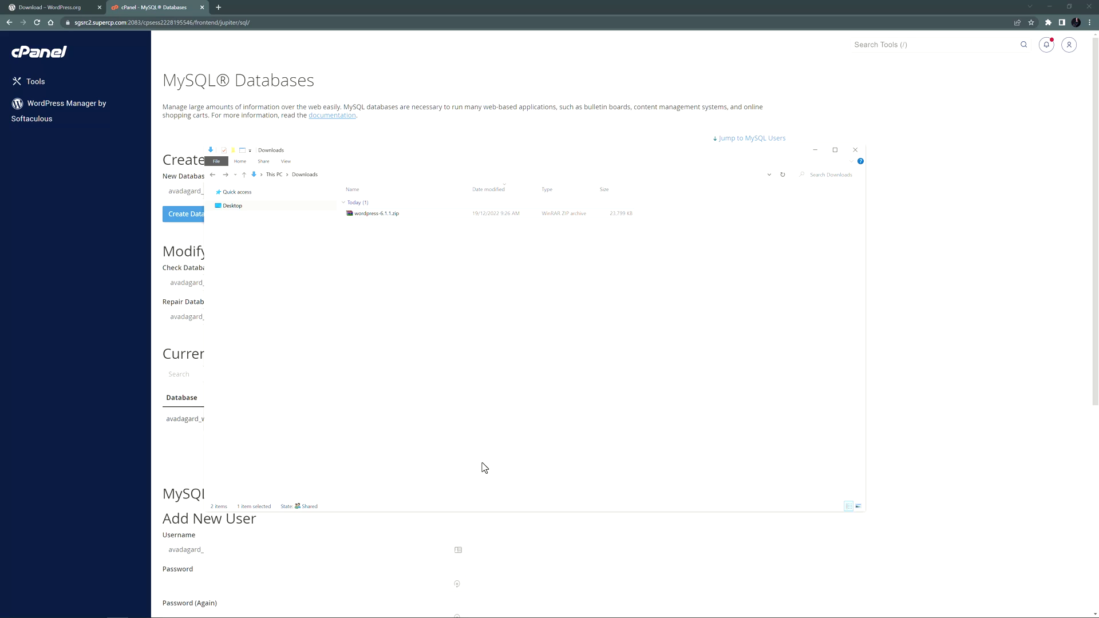
Step: Extract the wordpress folder from wordpress-6.1.1.zip into Downloads with WinRAR
{"action": "double_click", "coordinate": [380, 215]}
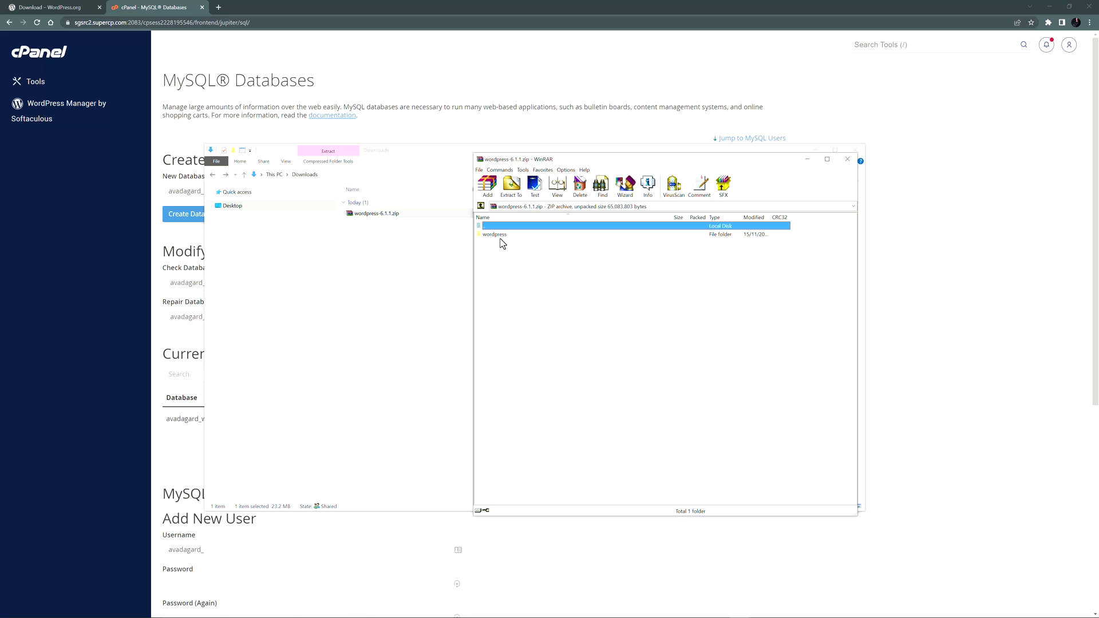
{"action": "double_click", "coordinate": [500, 235]}
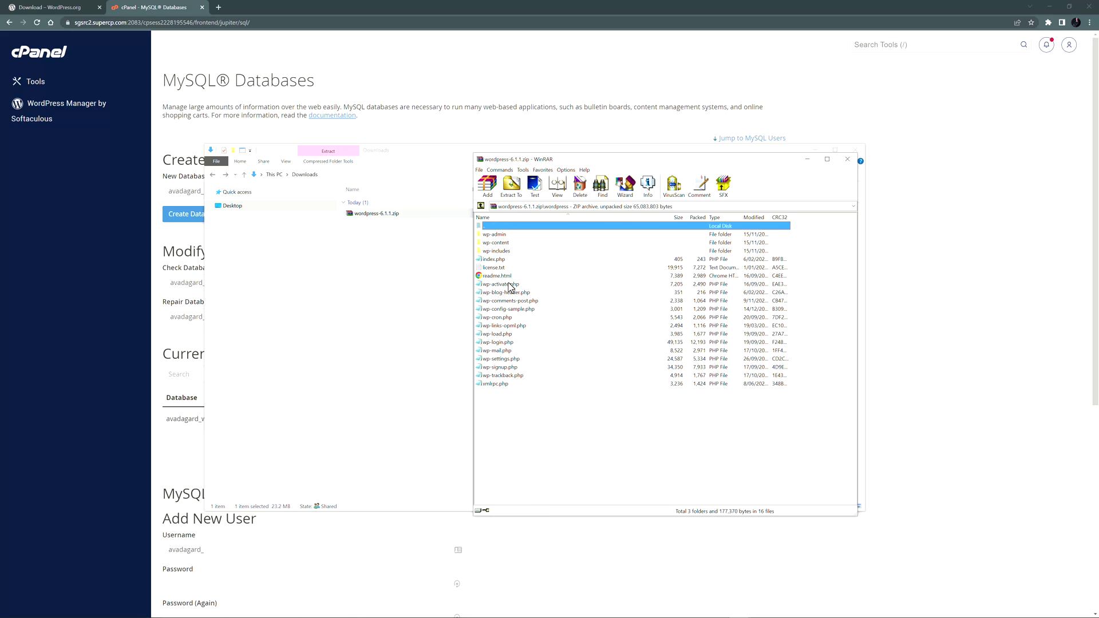
{"action": "key", "text": "BackSpace"}
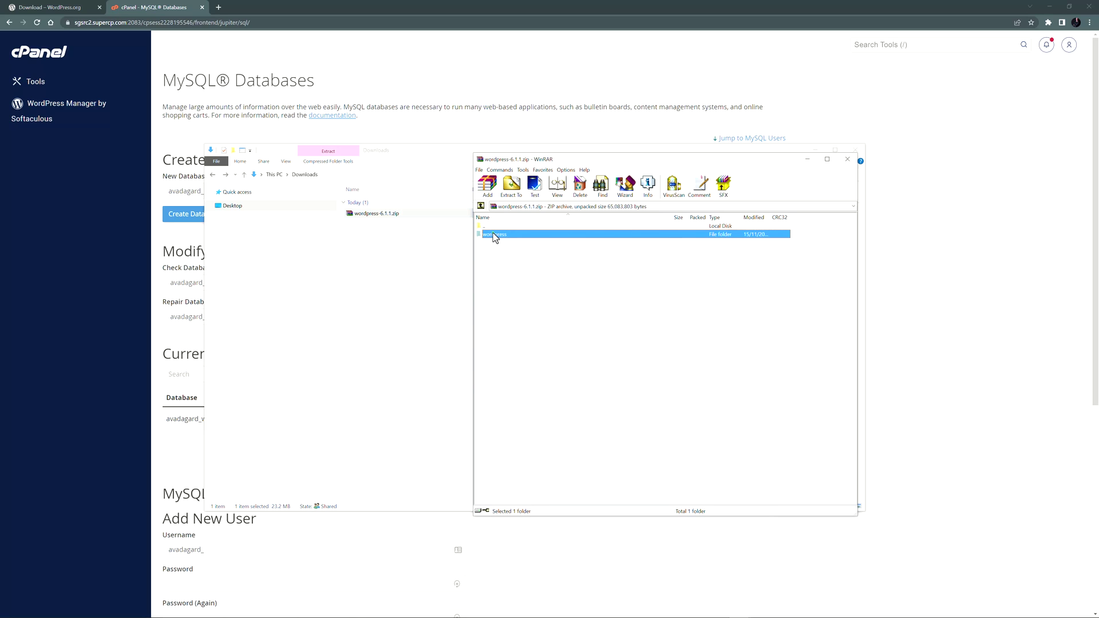
{"action": "left_click_drag", "start_coordinate": [496, 238], "coordinate": [397, 294]}
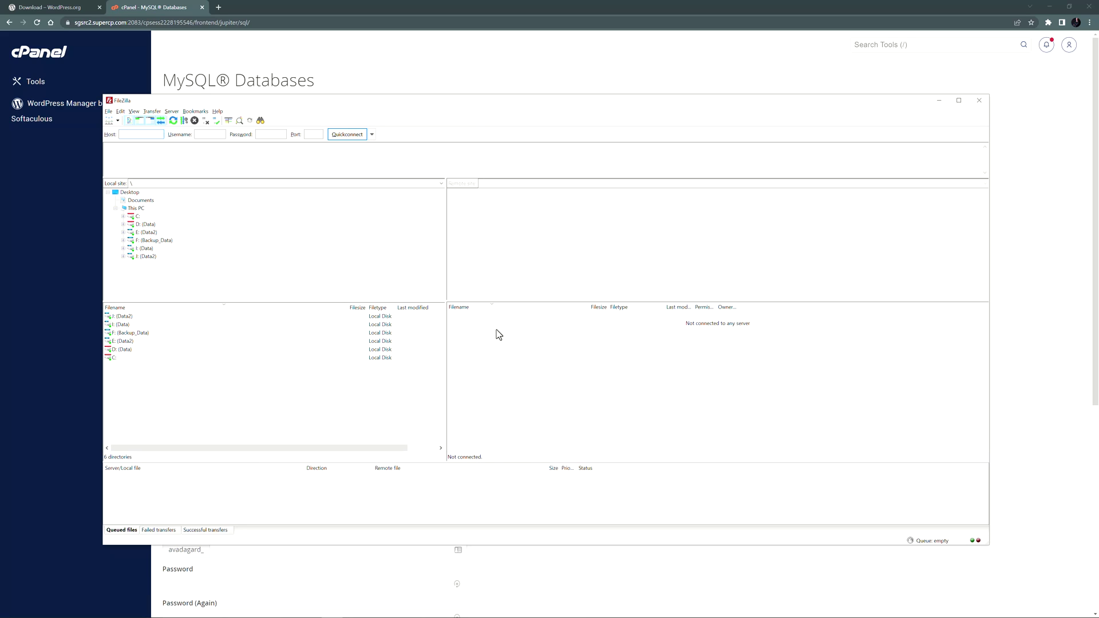
Step: Connect to the saved AvadaGarden FTP site and open the remote public_html folder
{"action": "left_click", "coordinate": [109, 122]}
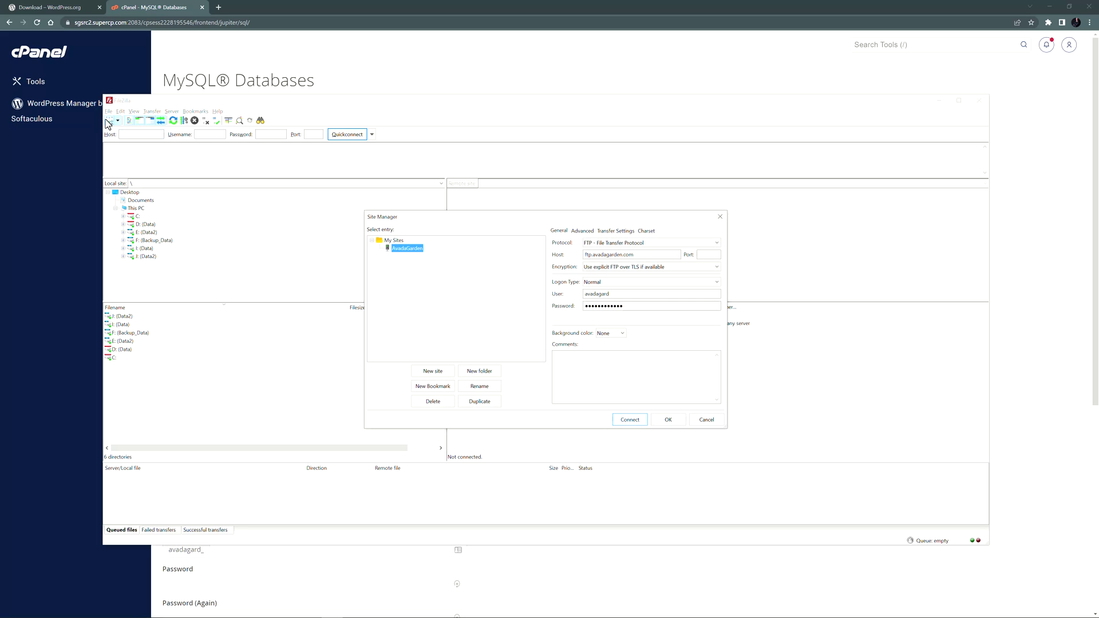
{"action": "key", "text": "Return"}
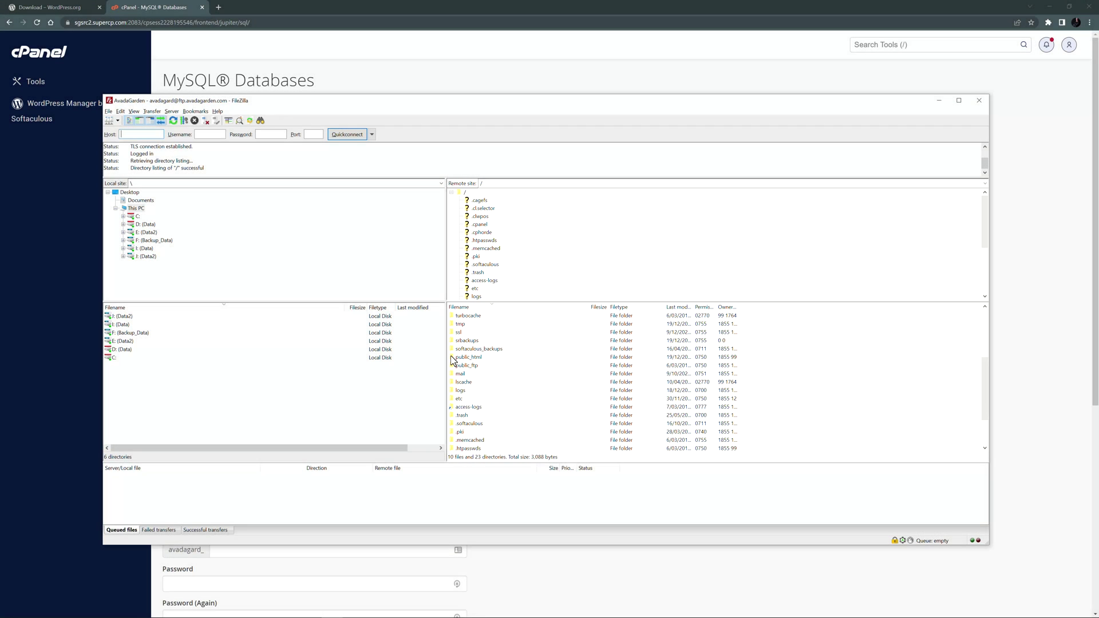
{"action": "double_click", "coordinate": [454, 358]}
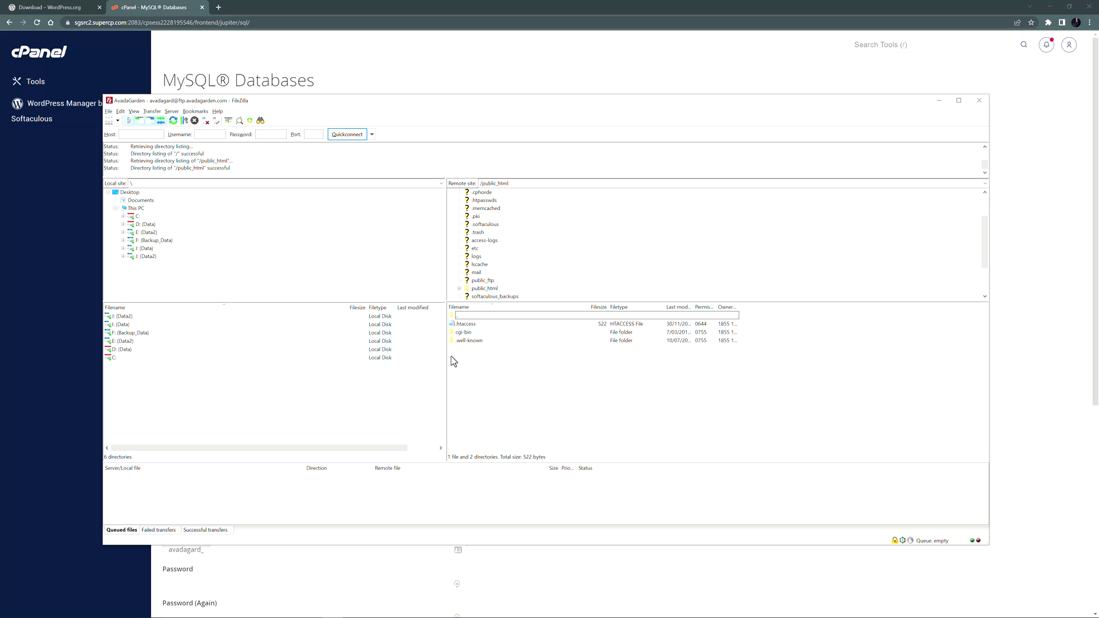
Step: Upload all files from D:\Downloads\wordpress into public_html
{"action": "left_click", "coordinate": [140, 224]}
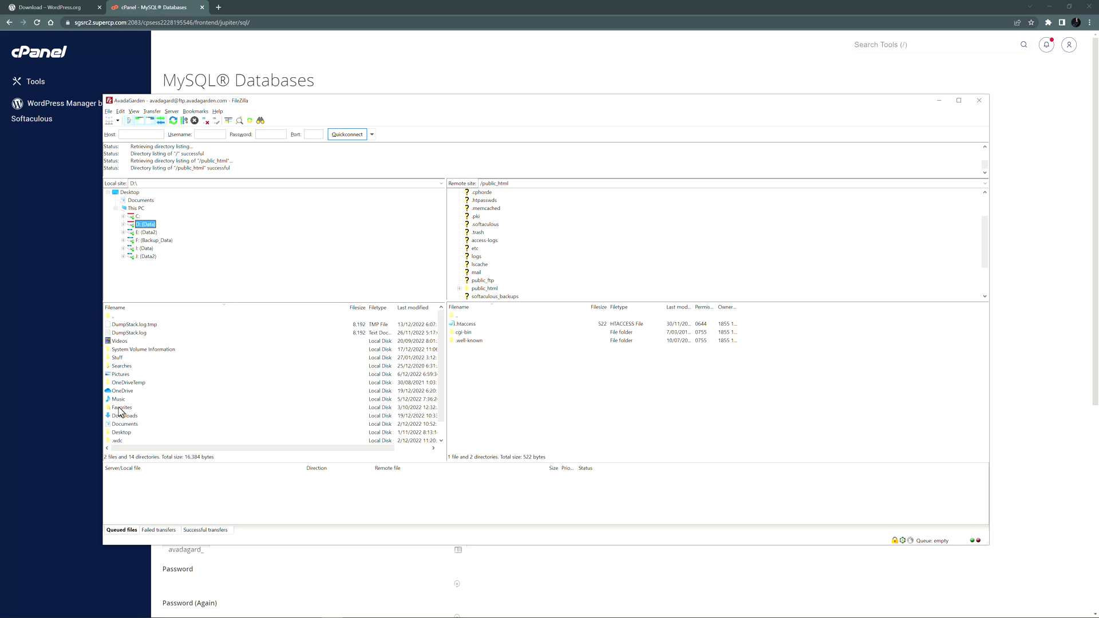
{"action": "double_click", "coordinate": [119, 416]}
{"action": "double_click", "coordinate": [126, 335]}
{"action": "left_click", "coordinate": [130, 350]}
{"action": "key", "text": "ctrl+a"}
{"action": "left_click_drag", "start_coordinate": [130, 351], "coordinate": [540, 400]}
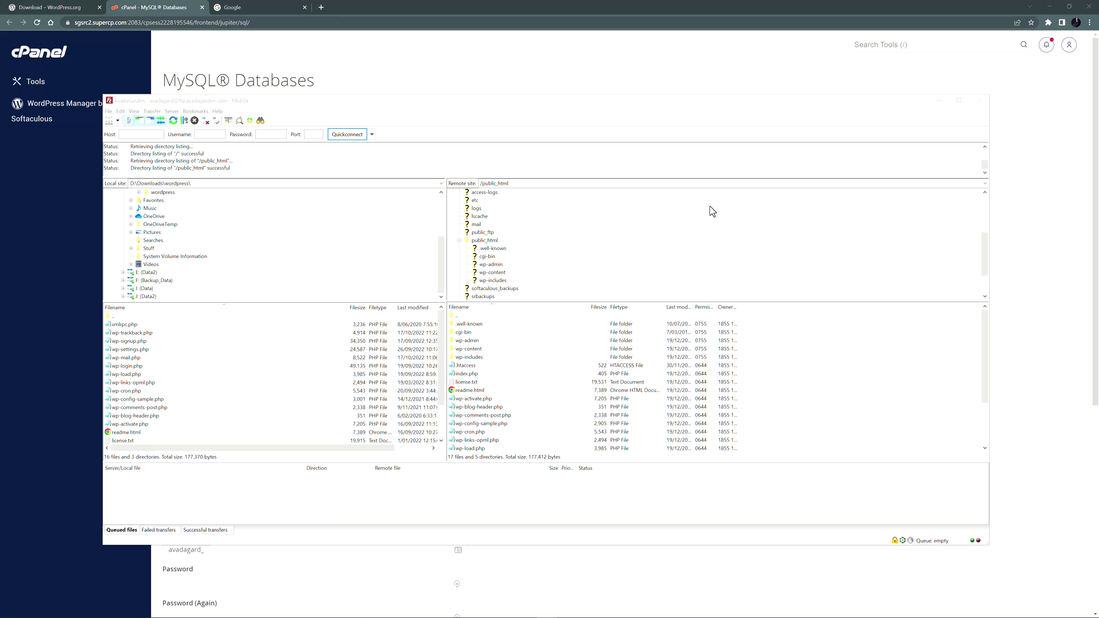
Step: Close FileZilla and load the site's wp-admin/install.php page in the Google tab
{"action": "left_click", "coordinate": [980, 101]}
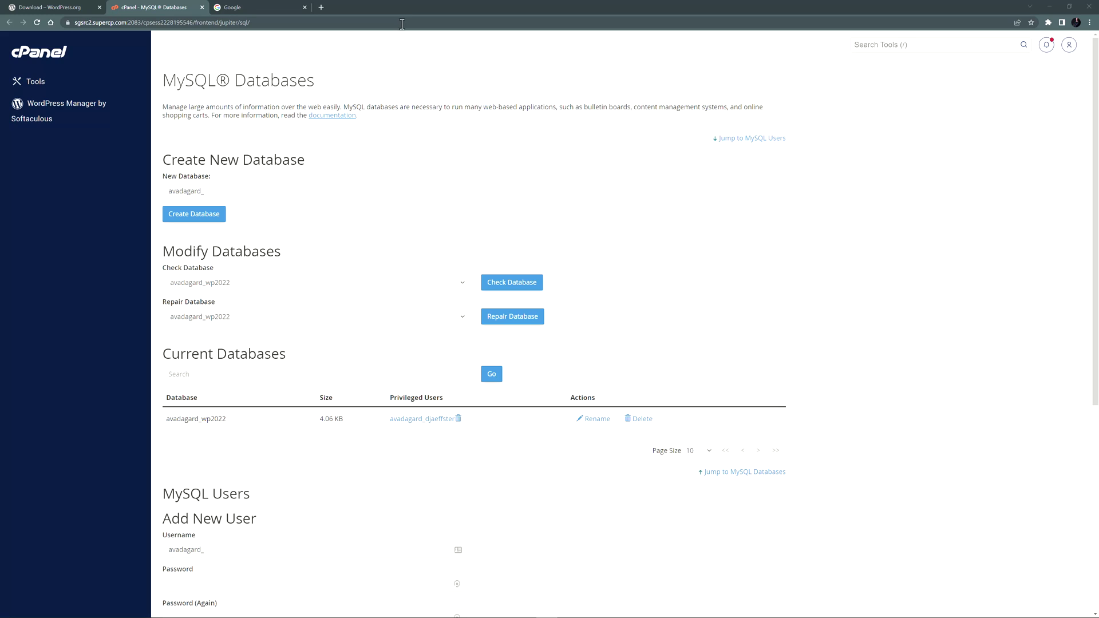
{"action": "left_click", "coordinate": [276, 7]}
{"action": "left_click", "coordinate": [220, 22]}
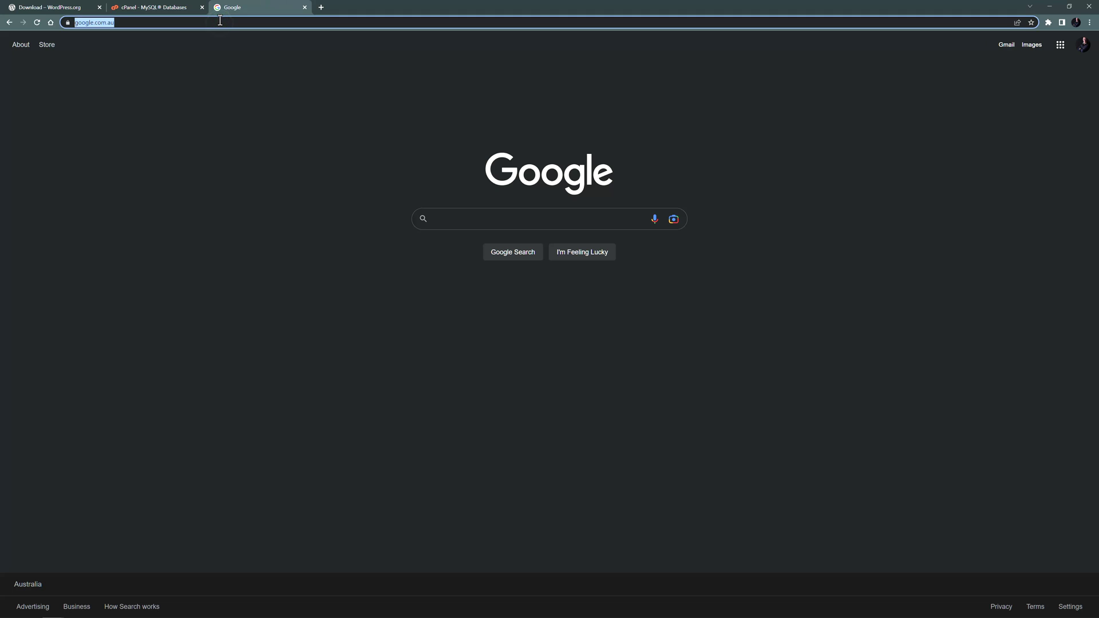
{"action": "type", "text": "https://avadagarden.com/"}
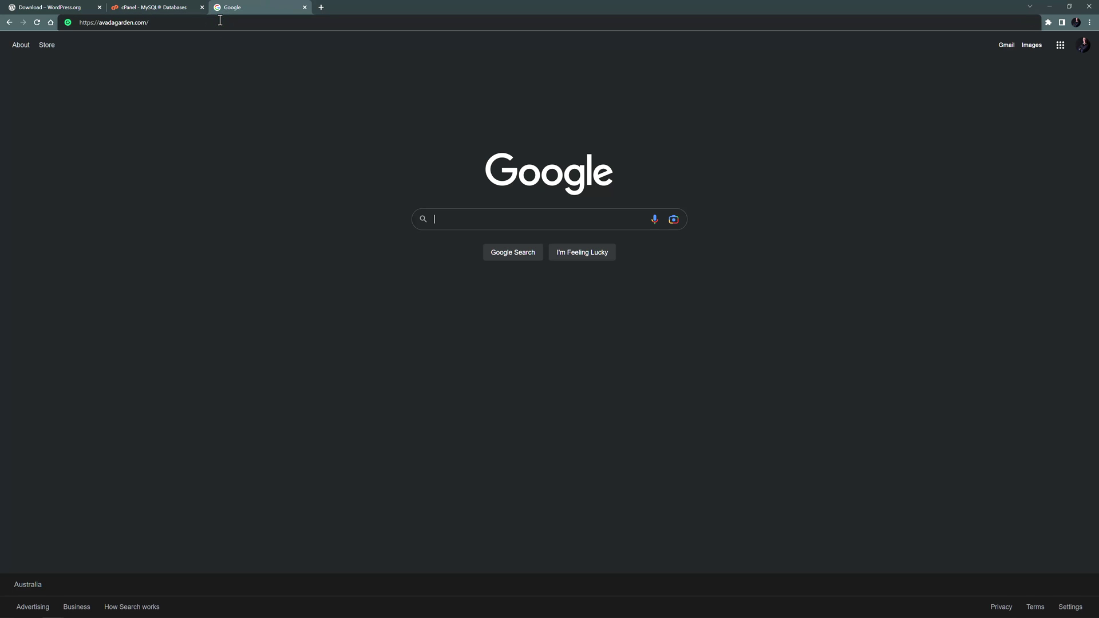
{"action": "type", "text": "wp-admin/install.php"}
{"action": "key", "text": "Return"}
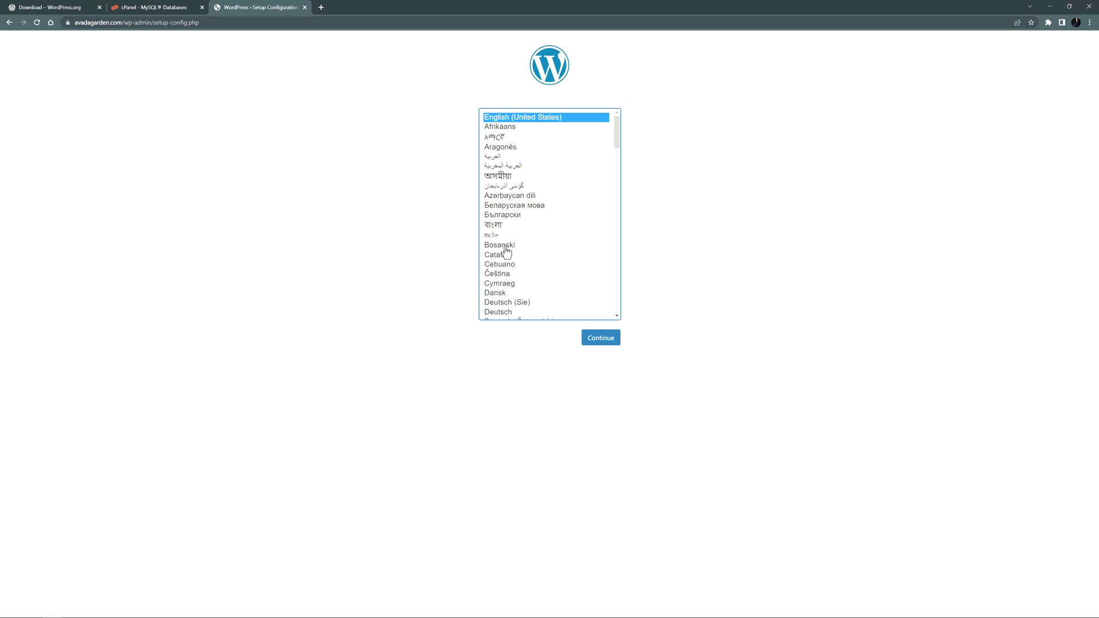
Step: Continue in English and submit database avadagard_wp2022 with its username and password
{"action": "left_click", "coordinate": [585, 338]}
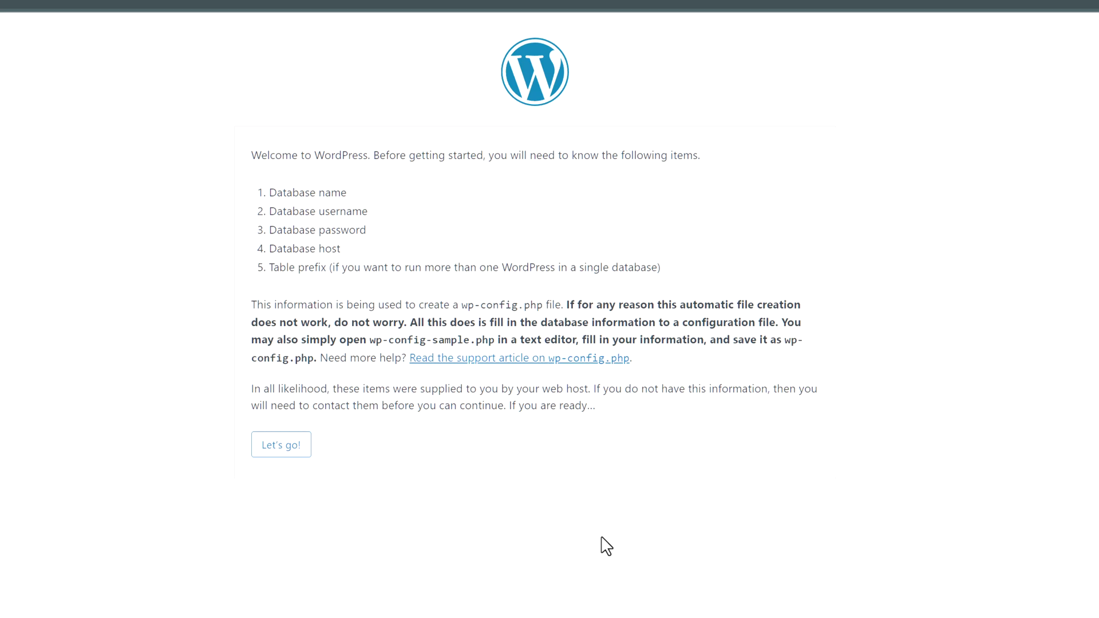
{"action": "left_click", "coordinate": [280, 442]}
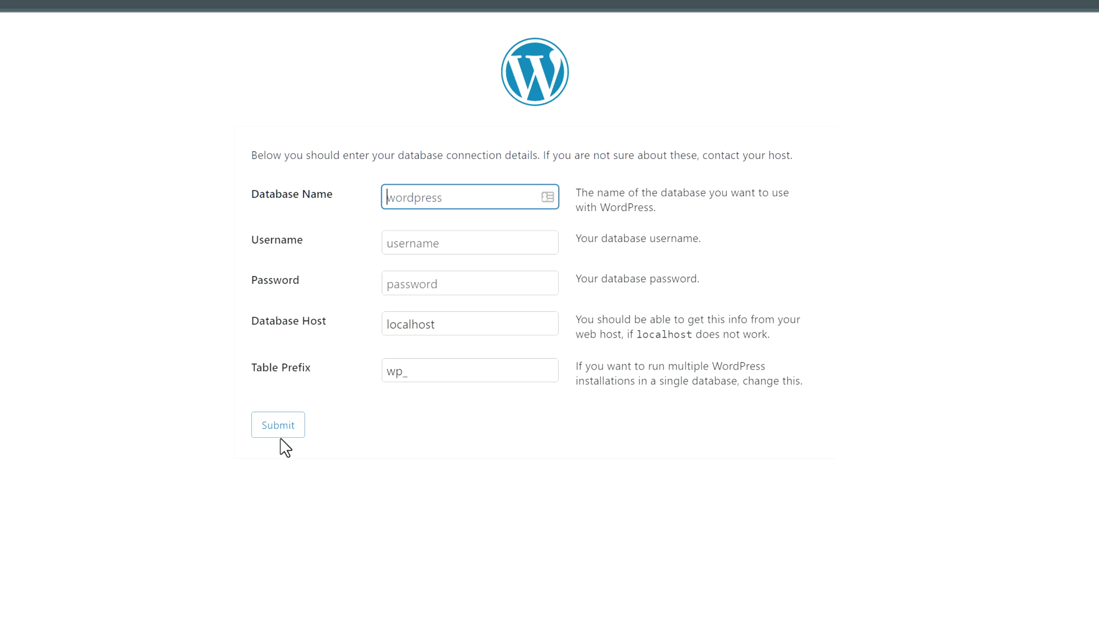
{"action": "type", "text": "avadagard_wp2022"}
{"action": "left_click", "coordinate": [417, 238]}
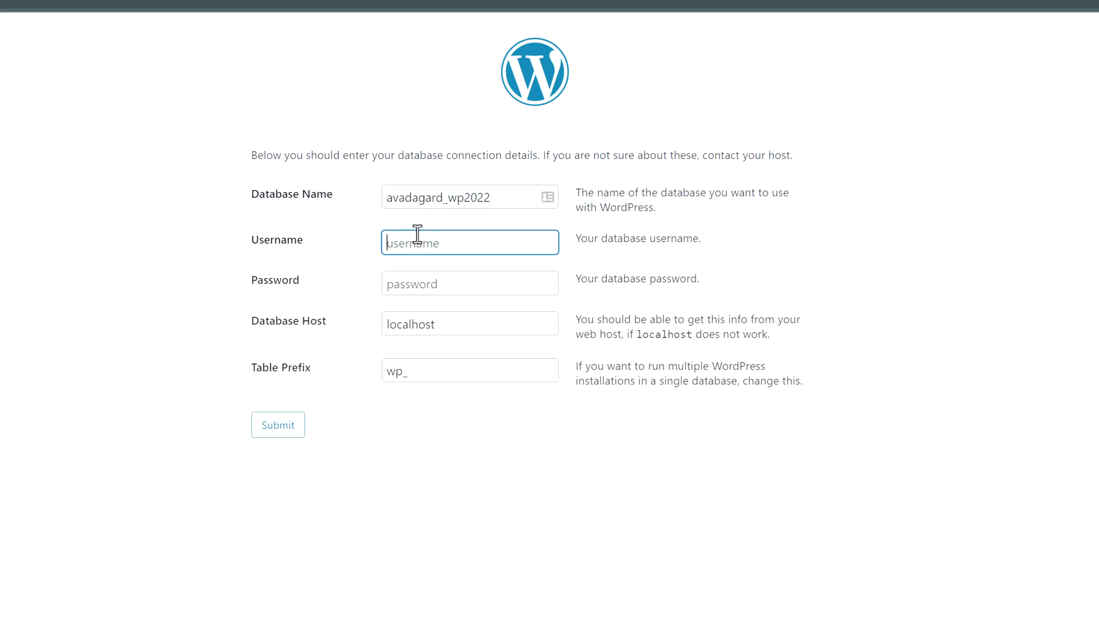
{"action": "key", "text": "ctrl+v"}
{"action": "left_click", "coordinate": [425, 278]}
{"action": "key", "text": "ctrl+v"}
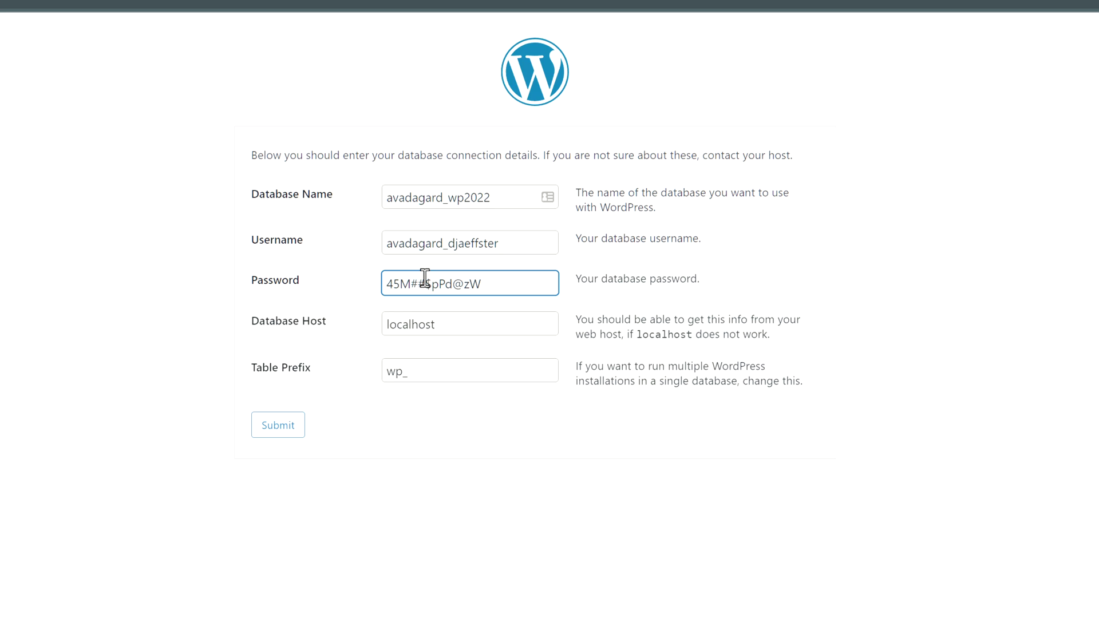
{"action": "left_click", "coordinate": [277, 424]}
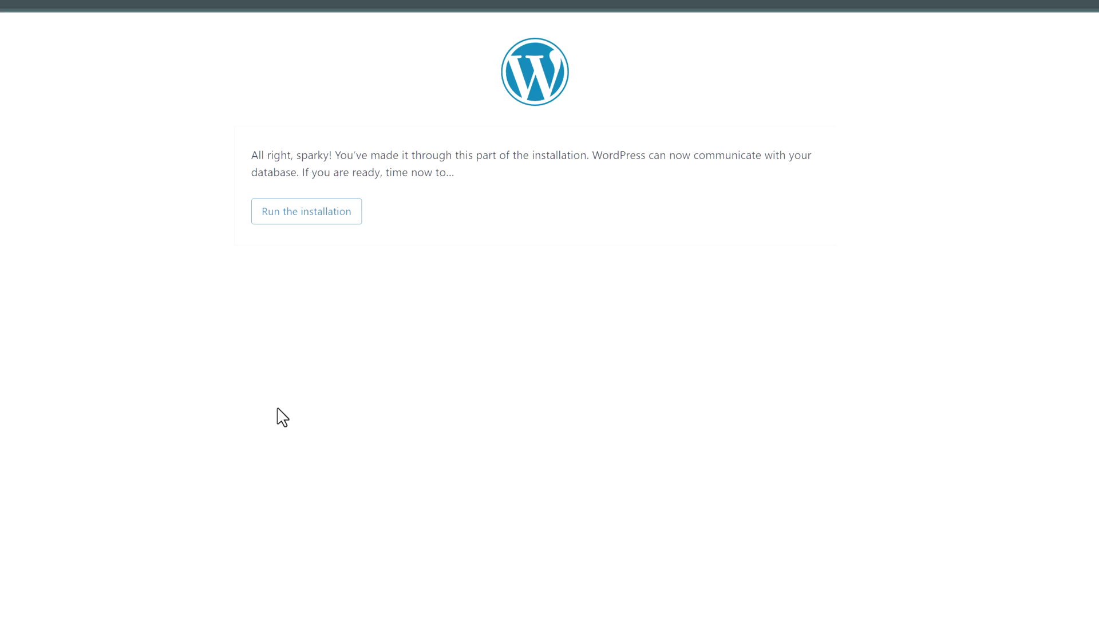
Step: Install the site 'Avada Garden' with an admin username, the suggested password and an admin email
{"action": "left_click", "coordinate": [281, 208]}
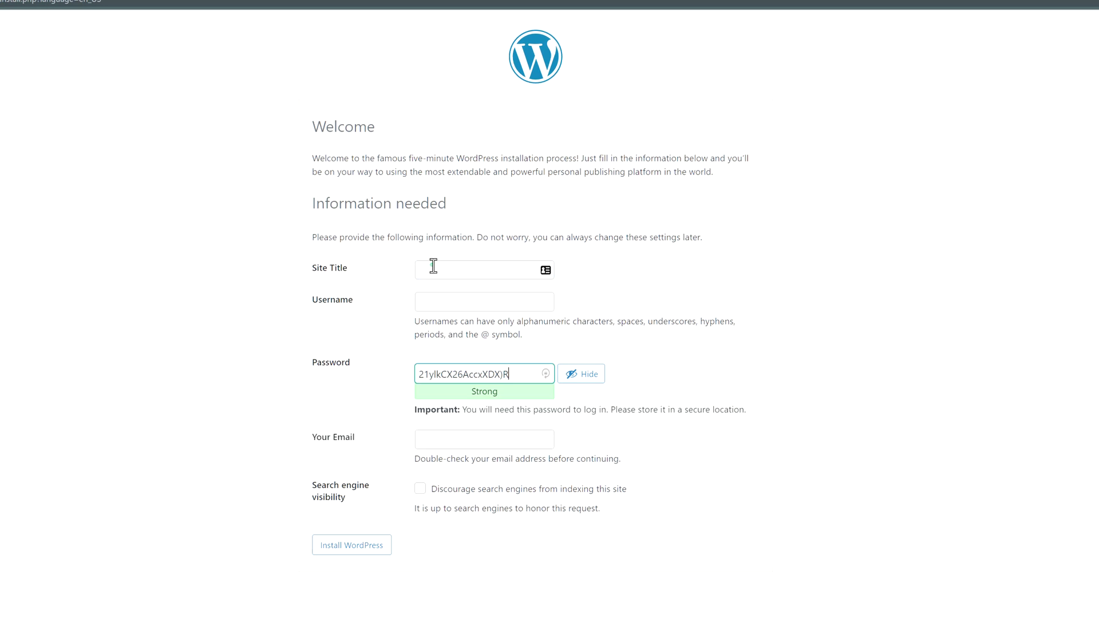
{"action": "left_click", "coordinate": [433, 264]}
{"action": "type", "text": "Avada Garden"}
{"action": "key", "text": "Tab"}
{"action": "type", "text": "djaeffster"}
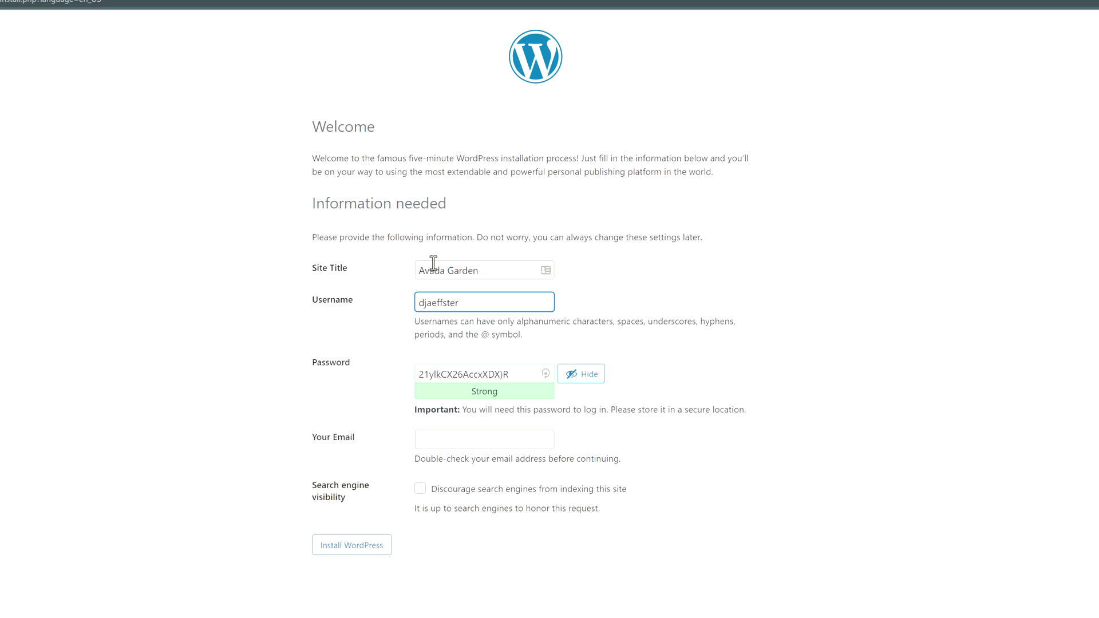
{"action": "key", "text": "Tab"}
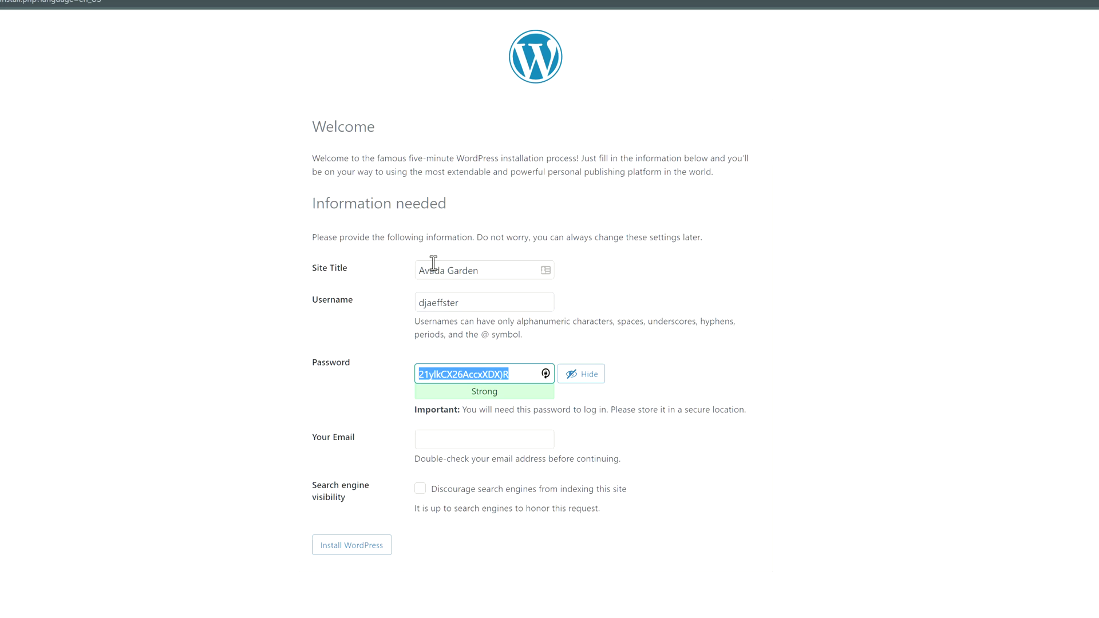
{"action": "key", "text": "Tab"}
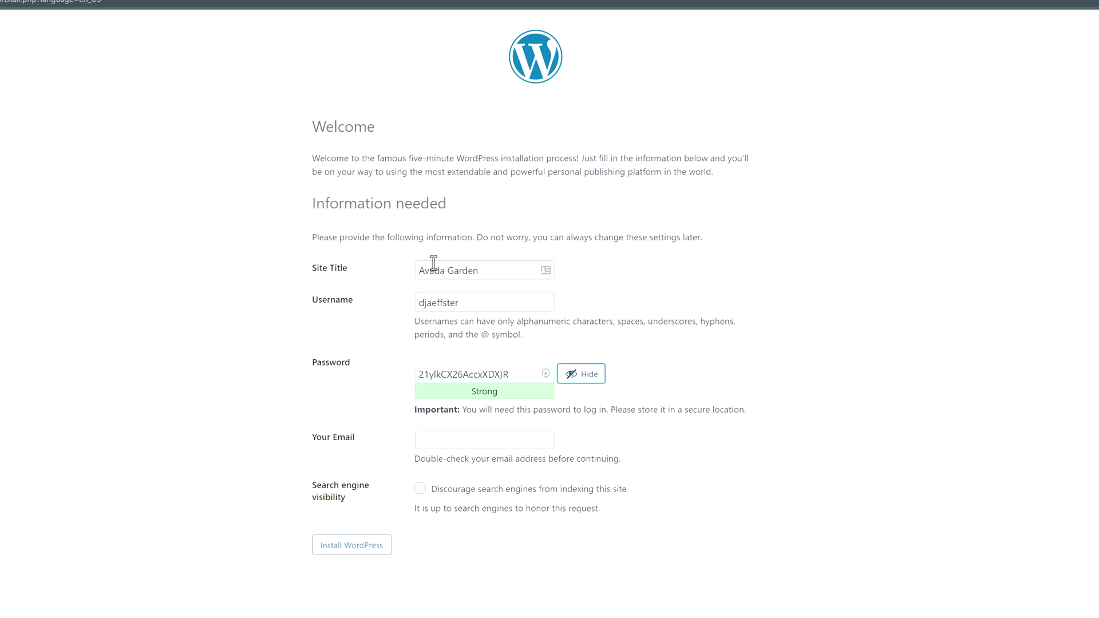
{"action": "left_click", "coordinate": [436, 442]}
{"action": "key", "text": "ctrl+v"}
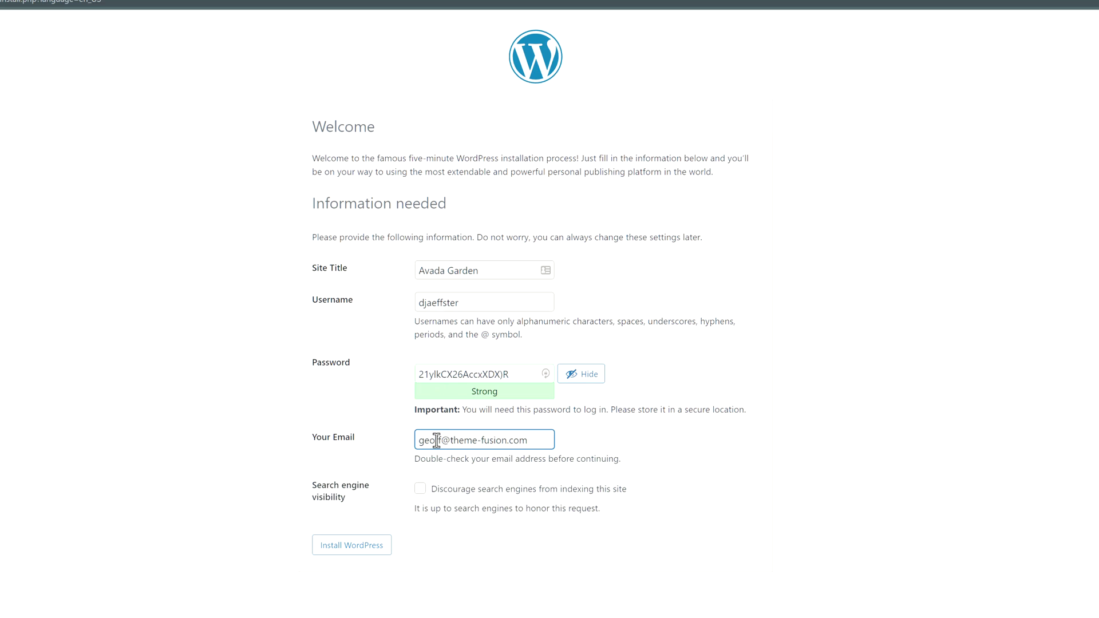
{"action": "left_click", "coordinate": [375, 545]}
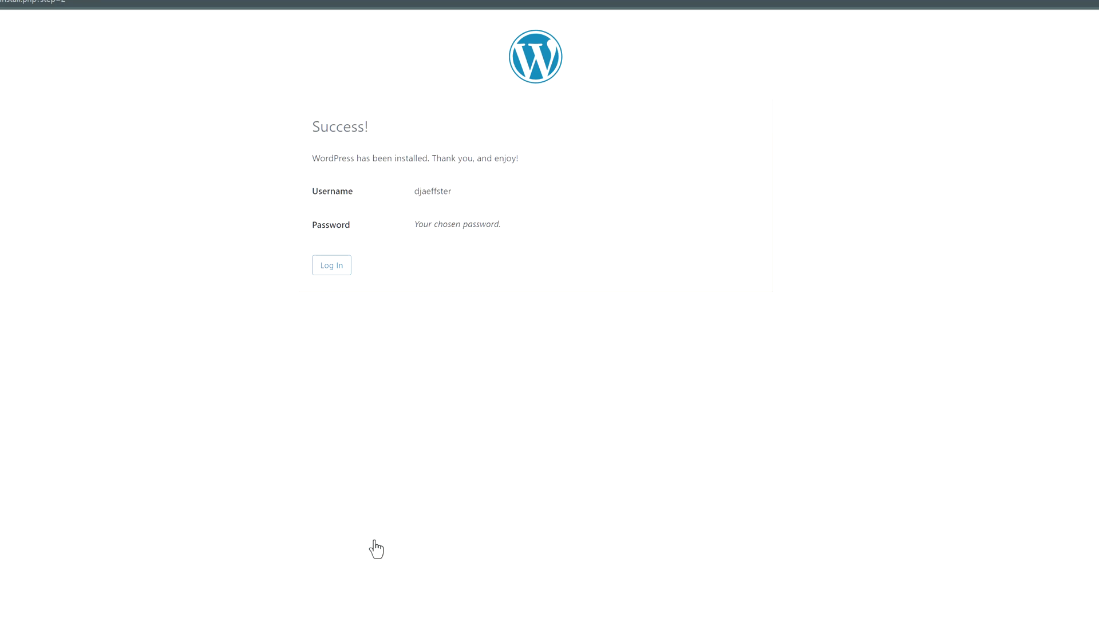
Step: Sign in to the avadagarden.com WordPress dashboard with the admin username and password
{"action": "left_click", "coordinate": [328, 270]}
{"action": "type", "text": "djaeffster"}
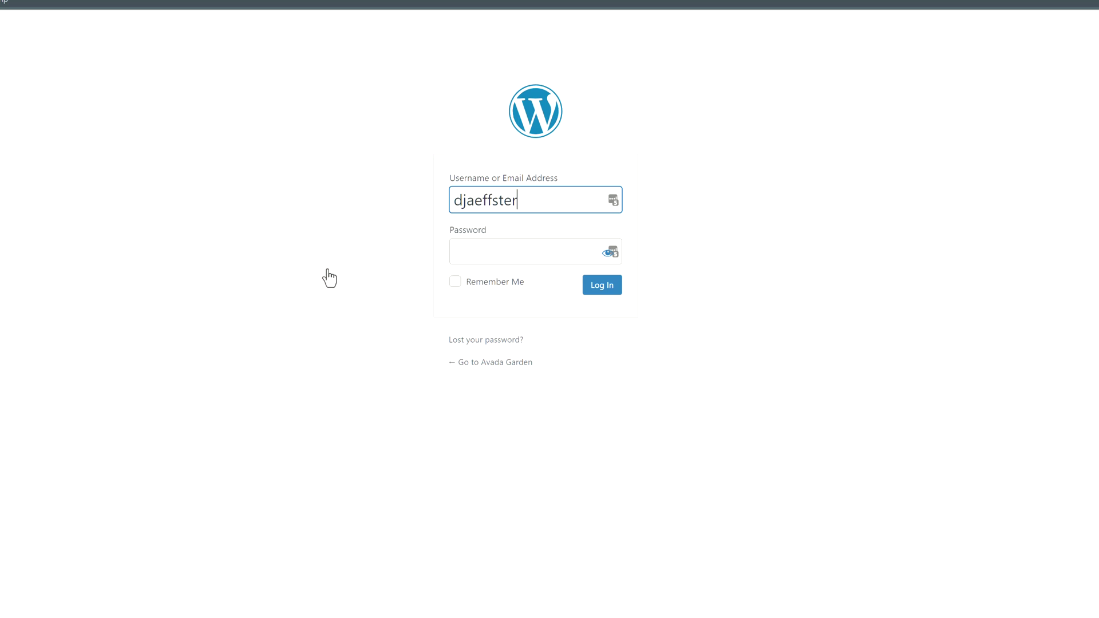
{"action": "left_click", "coordinate": [474, 246]}
{"action": "key", "text": "ctrl+v"}
{"action": "left_click", "coordinate": [602, 290]}
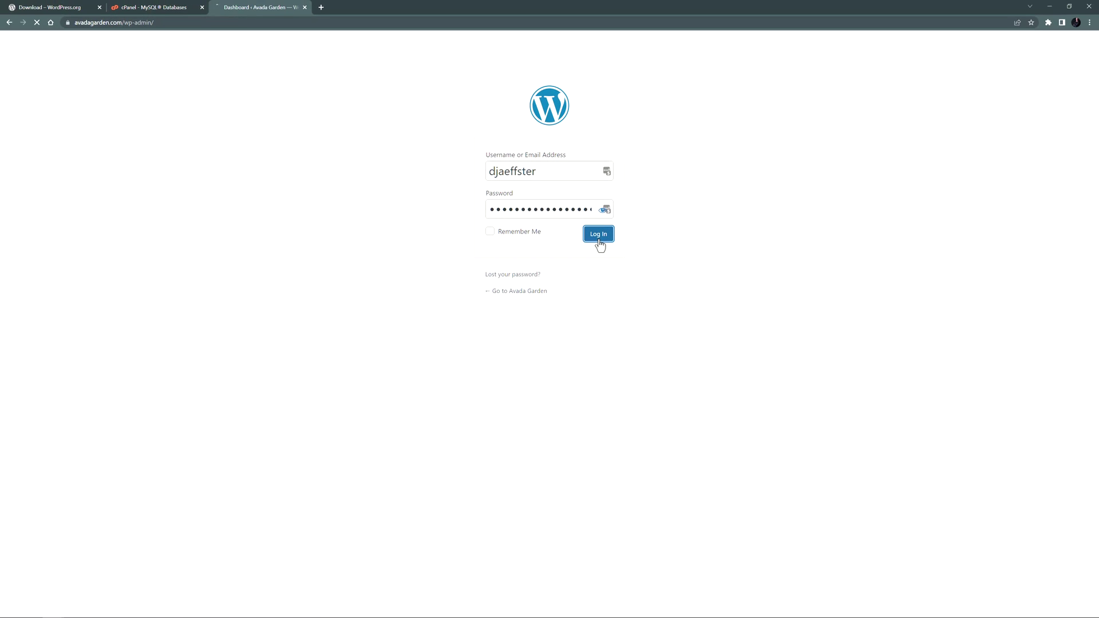